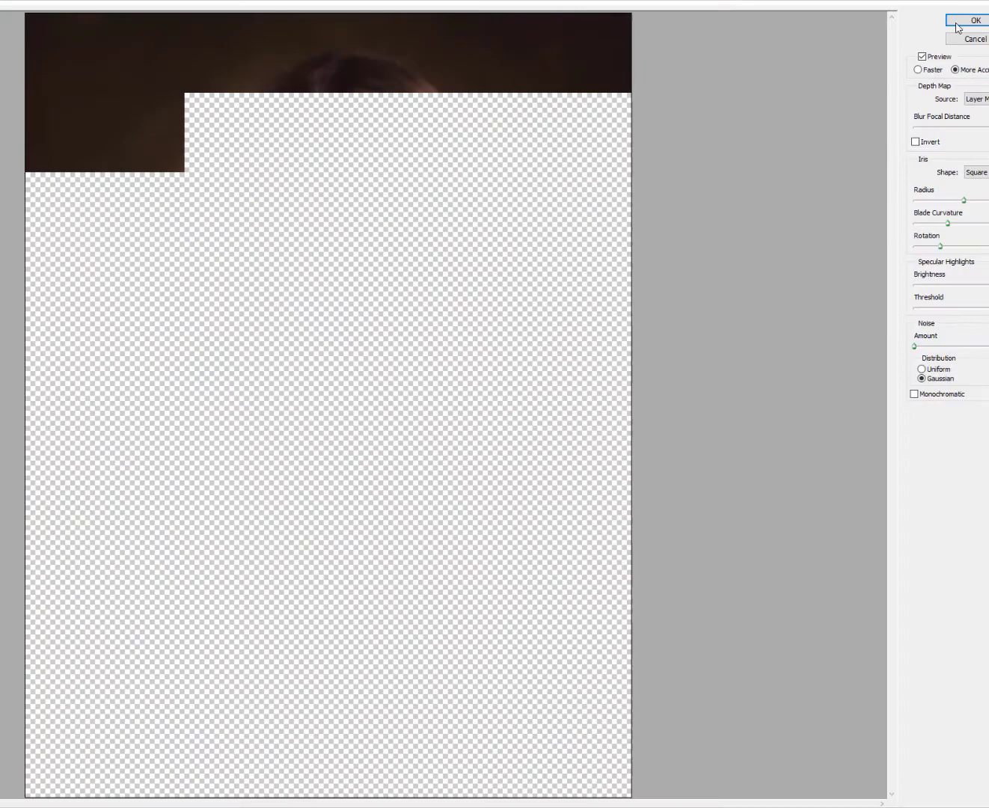
- Apply the Lens Blur and brush it down across the woven shawl below her hands
left_click(956, 24)
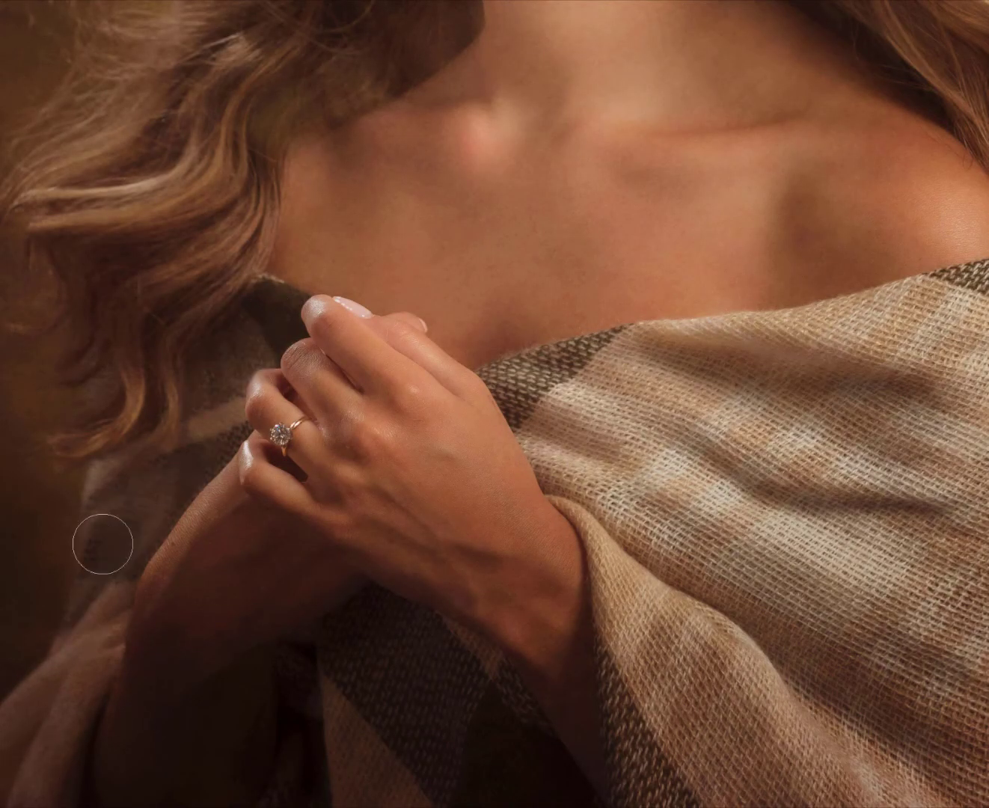
mouse_move(943, 299)
left_mouse_down()
mouse_move(617, 389)
mouse_move(907, 746)
left_mouse_up()
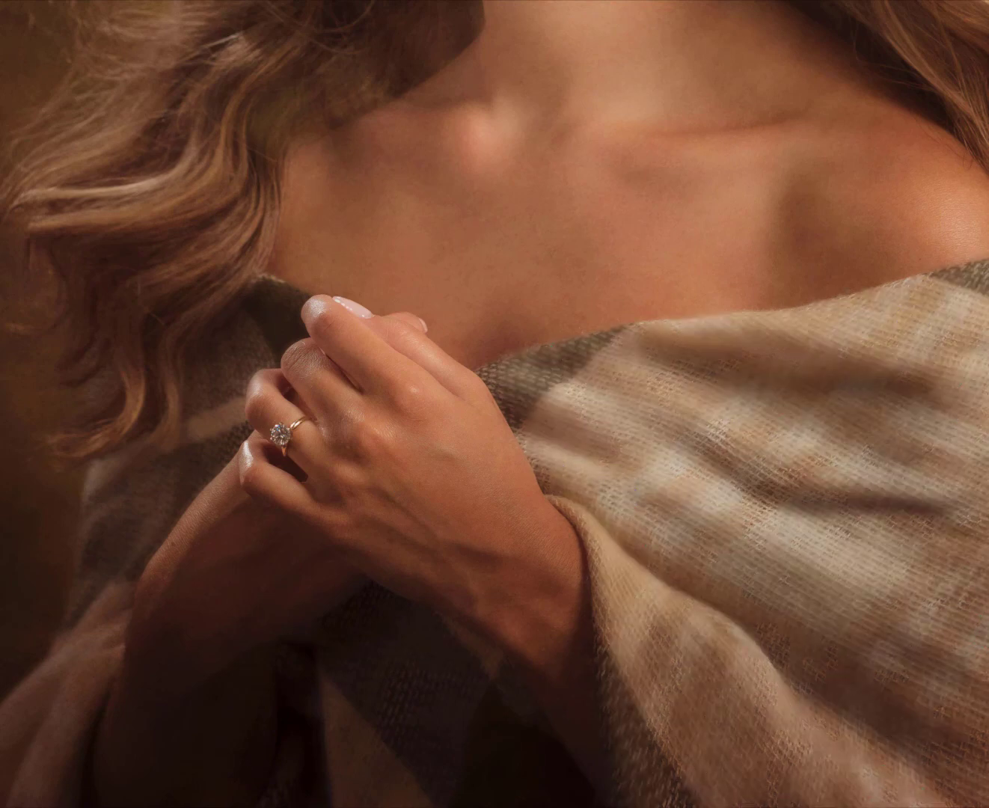
- Scroll up from the hands to review the sepia-toned face, hair and shoulders
scroll(71, 435, "up", 6)
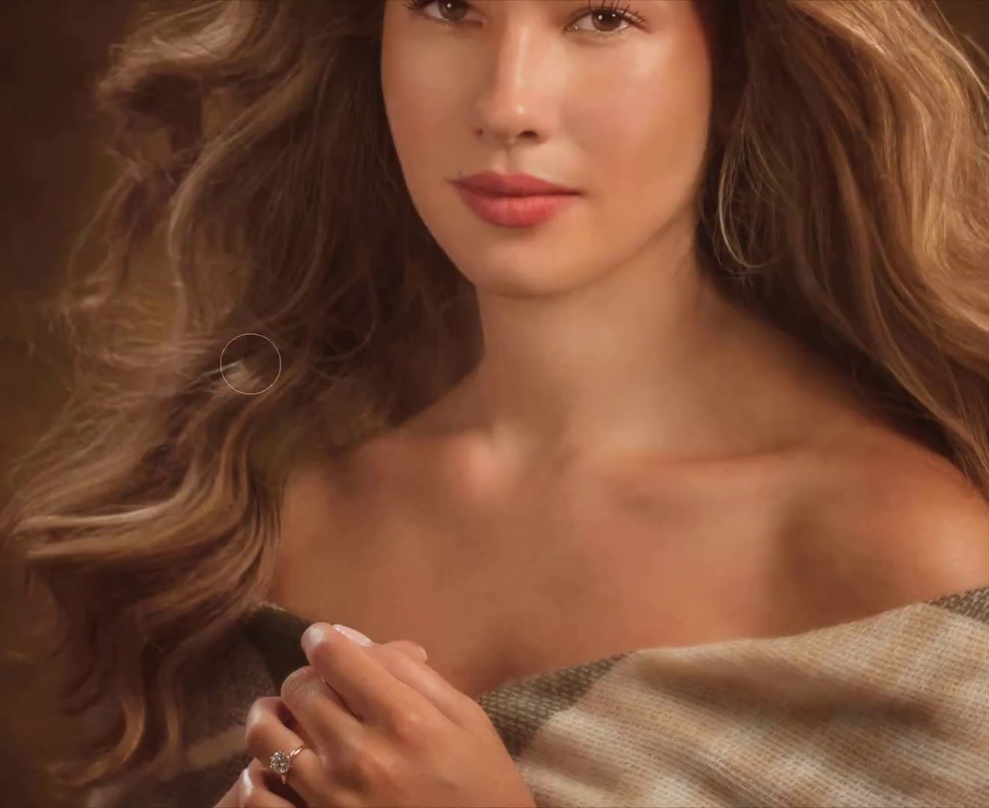
scroll(163, 179, "up", 5)
scroll(912, 256, "up", 2)
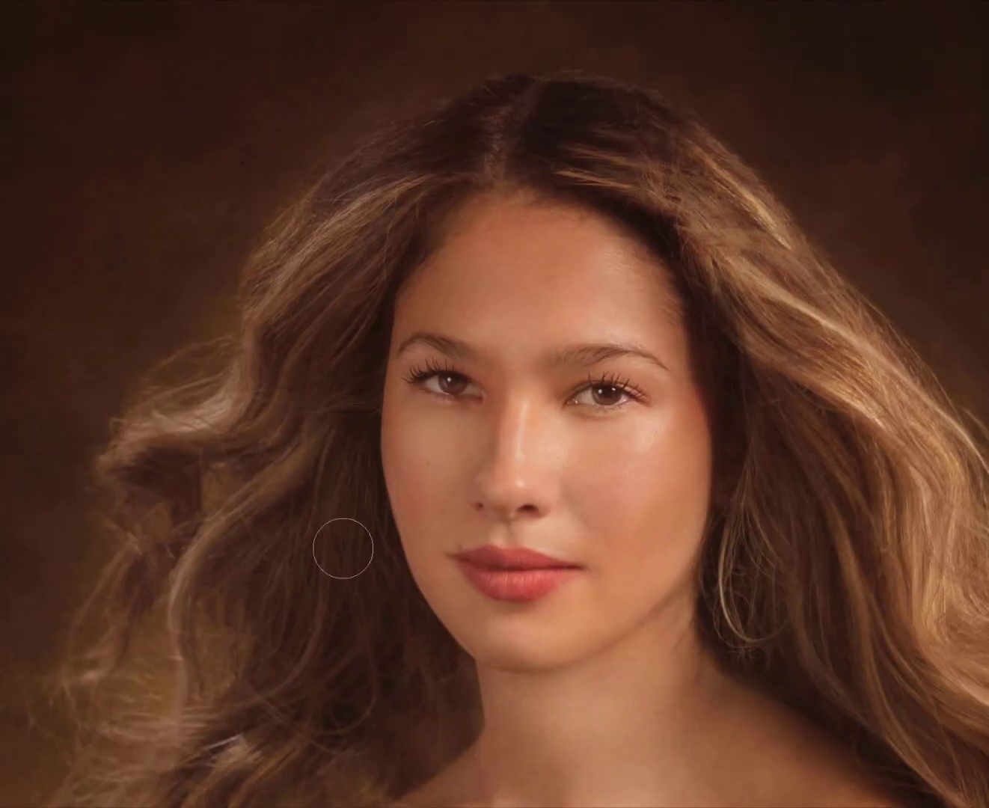